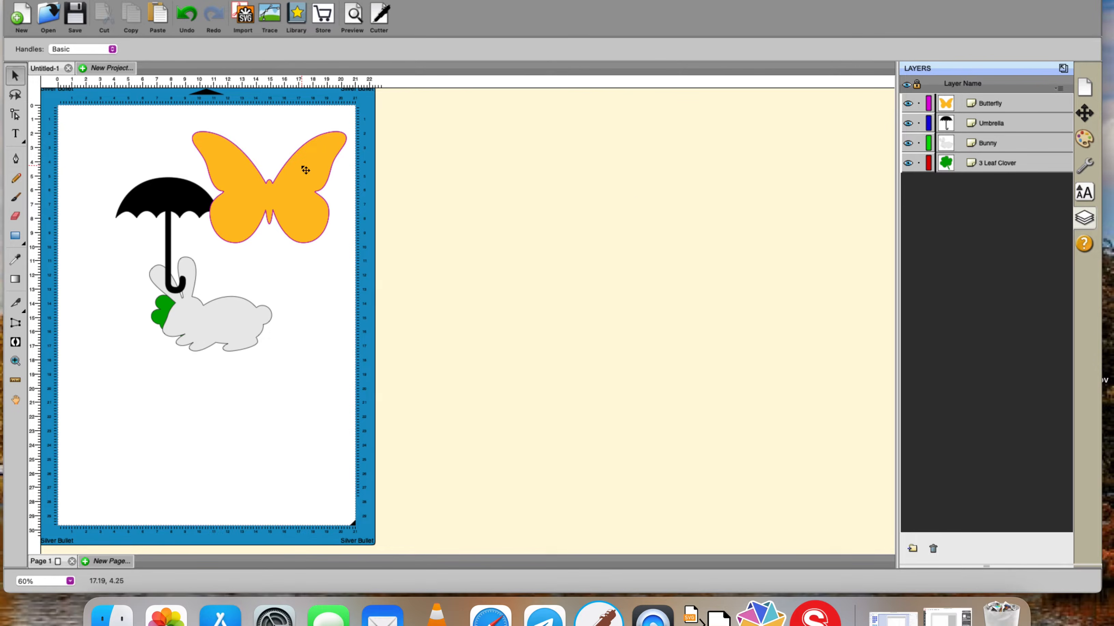
- Insert the Tag 1 shape from the library's Tags, Signs & Banners folder into the project, then close the library
{"action": "left_click", "coordinate": [297, 17]}
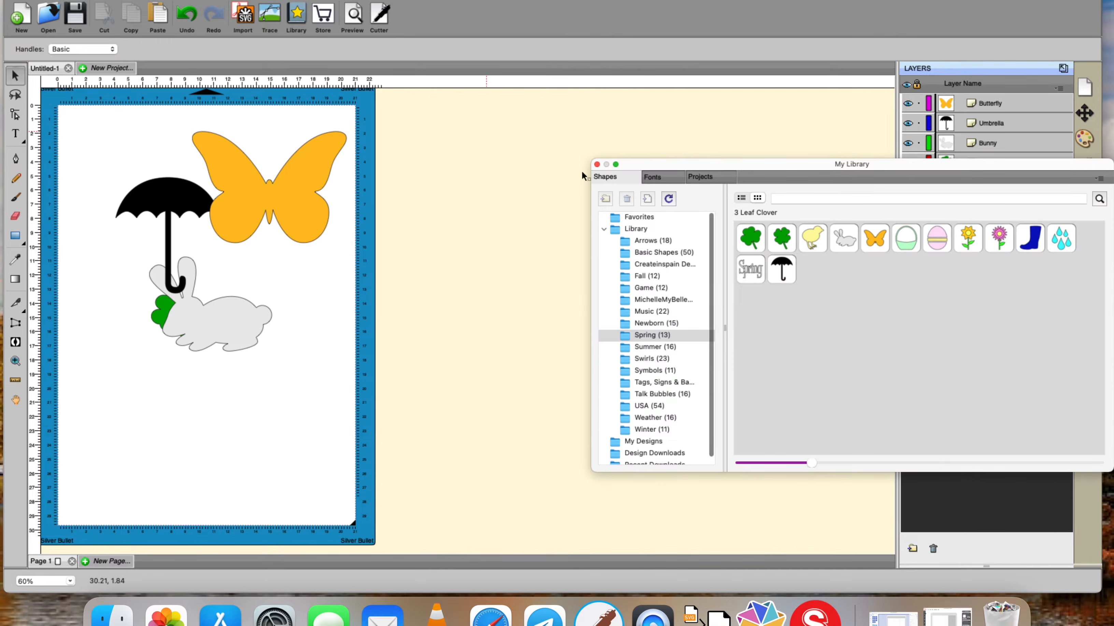
{"action": "left_click", "coordinate": [666, 290]}
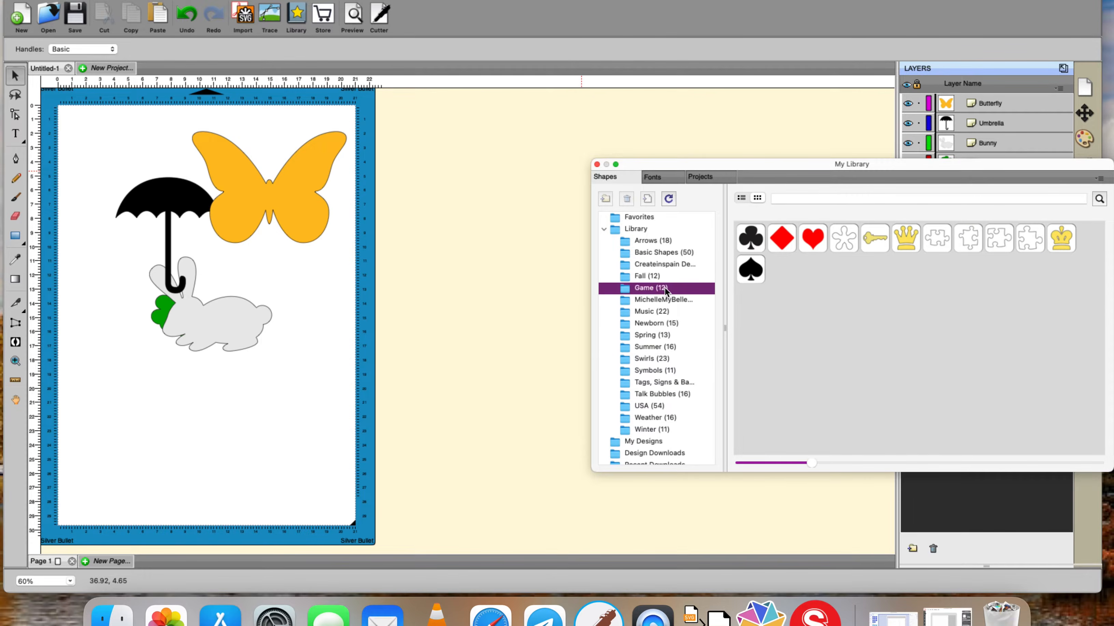
{"action": "left_click", "coordinate": [645, 384]}
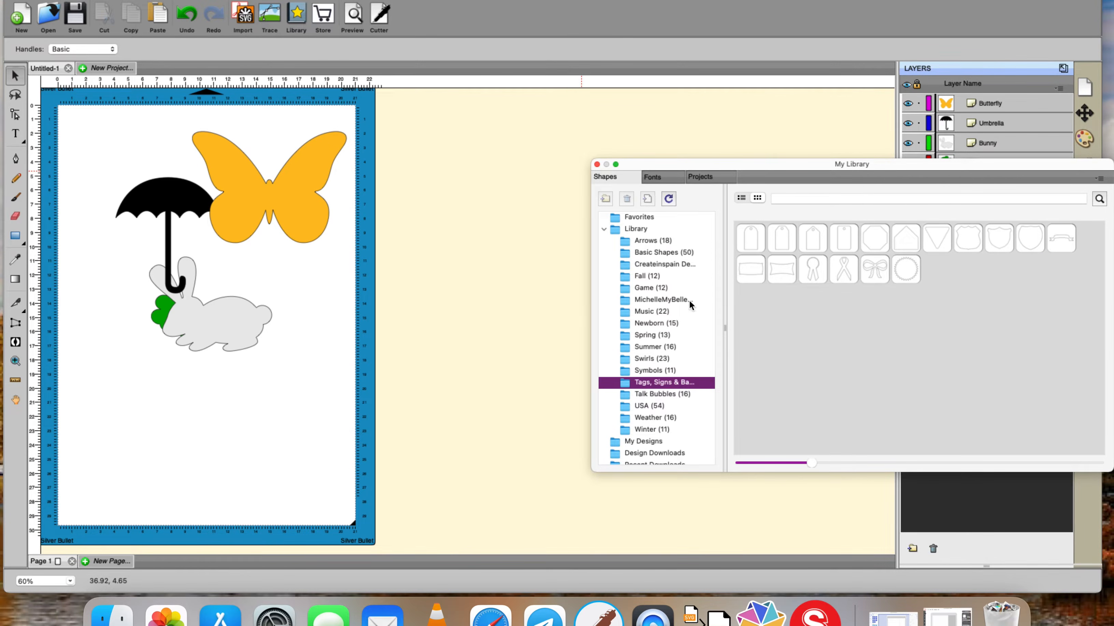
{"action": "double_click", "coordinate": [750, 239]}
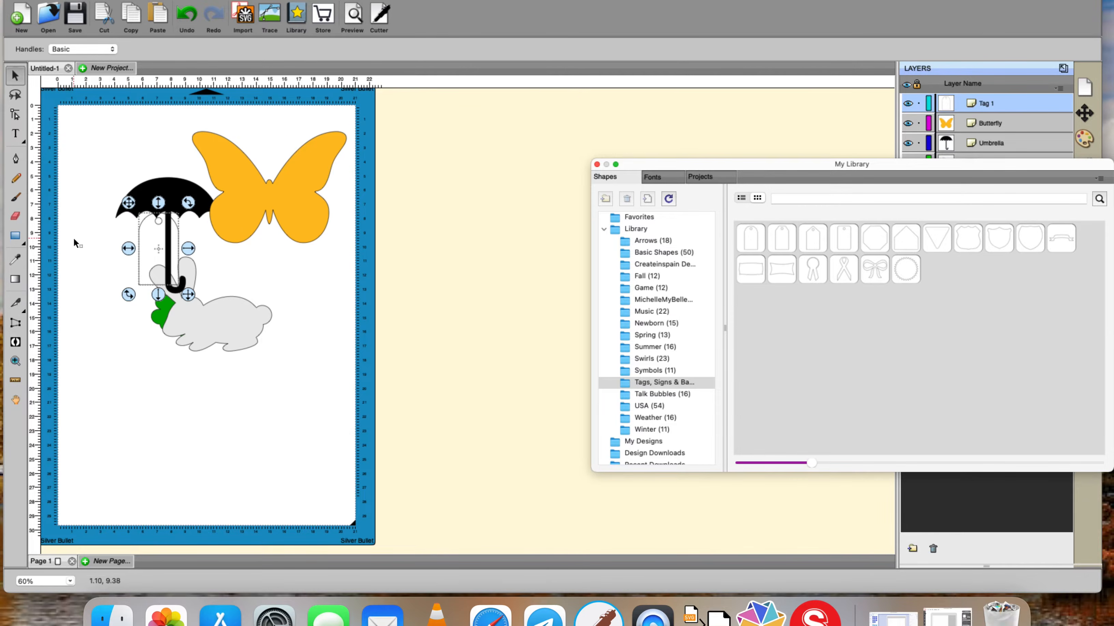
{"action": "left_click", "coordinate": [597, 164]}
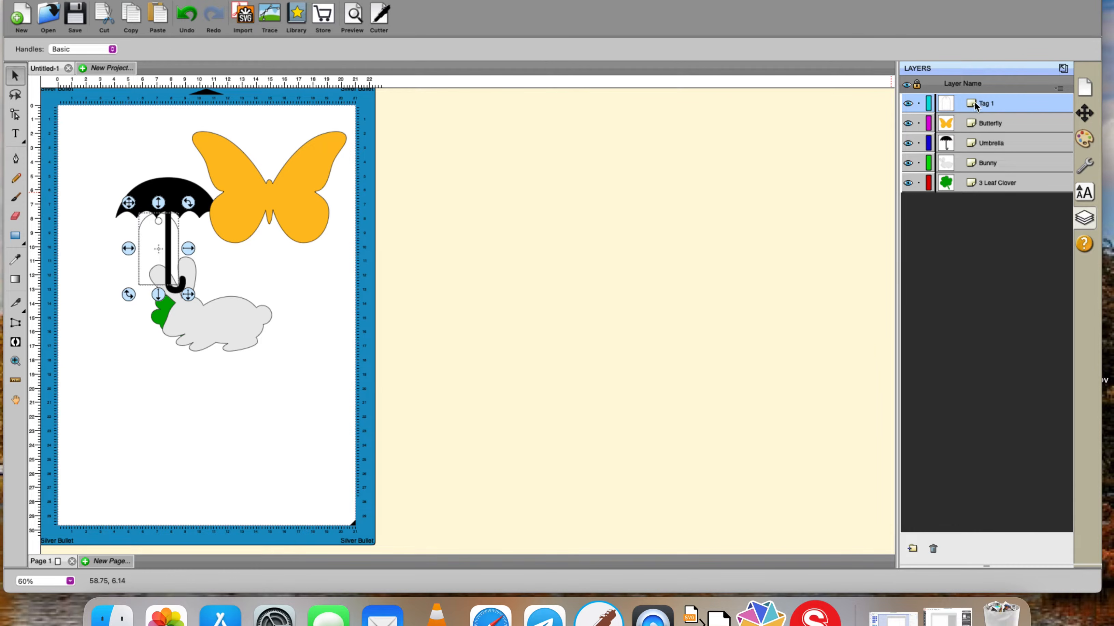
- Move the tag shape clear of the umbrella to the mat's left side and enlarge it to roughly double its size
{"action": "left_click", "coordinate": [138, 266]}
{"action": "left_click_drag", "start_coordinate": [138, 266], "coordinate": [85, 292]}
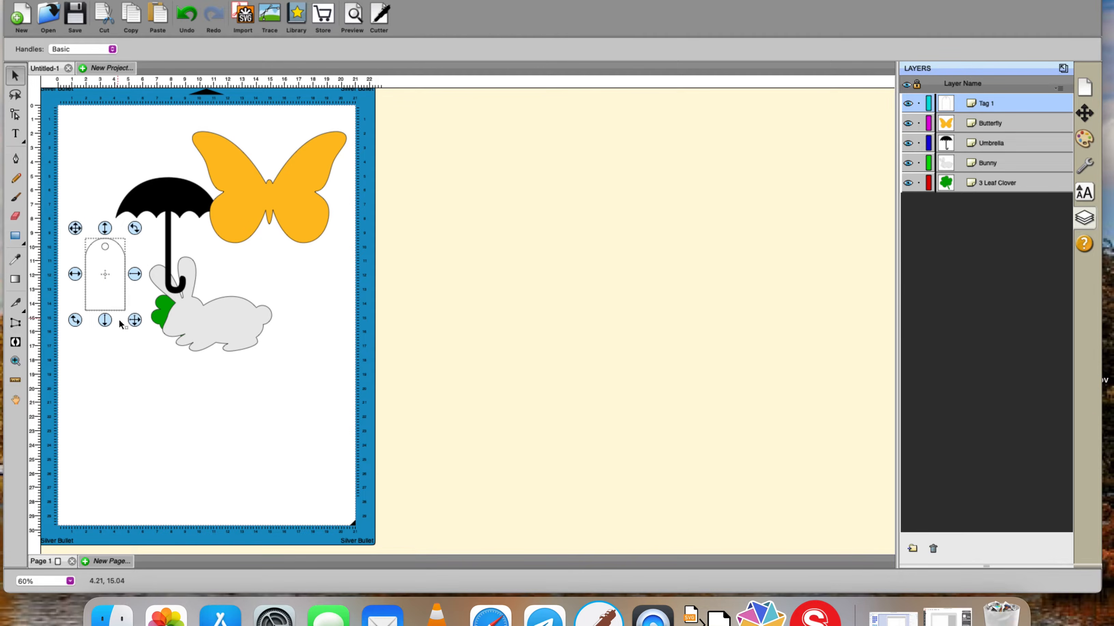
{"action": "left_click_drag", "start_coordinate": [135, 319], "coordinate": [177, 384]}
- Fill the tag with the solid colour FF8080 and move it so it overlaps the back of the bunny
{"action": "left_click", "coordinate": [1084, 140]}
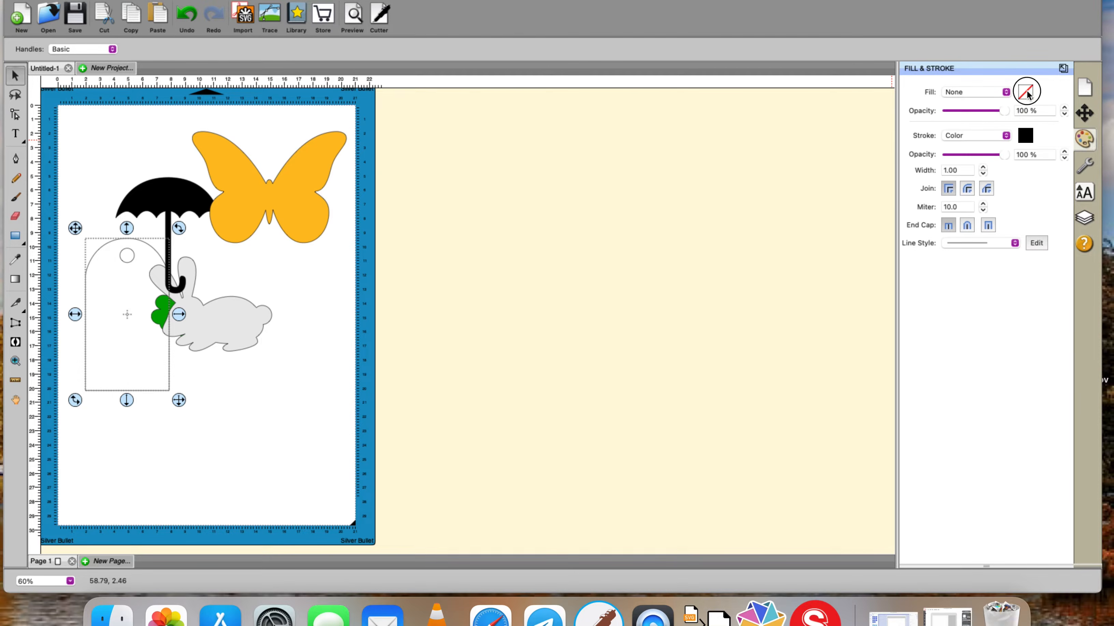
{"action": "left_click", "coordinate": [1004, 92]}
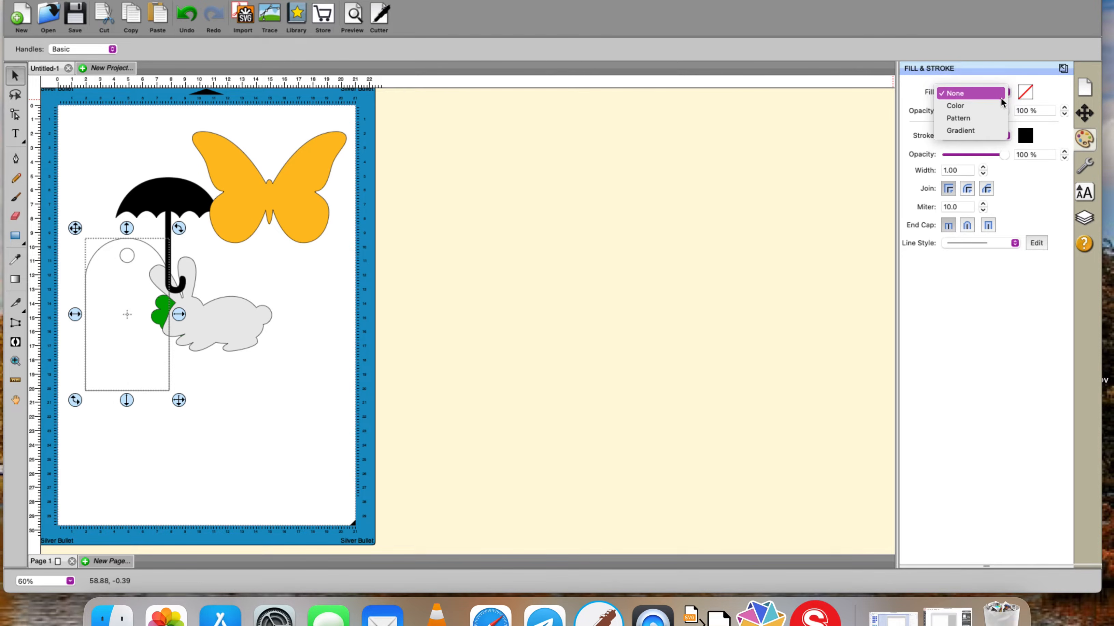
{"action": "left_click", "coordinate": [1000, 106]}
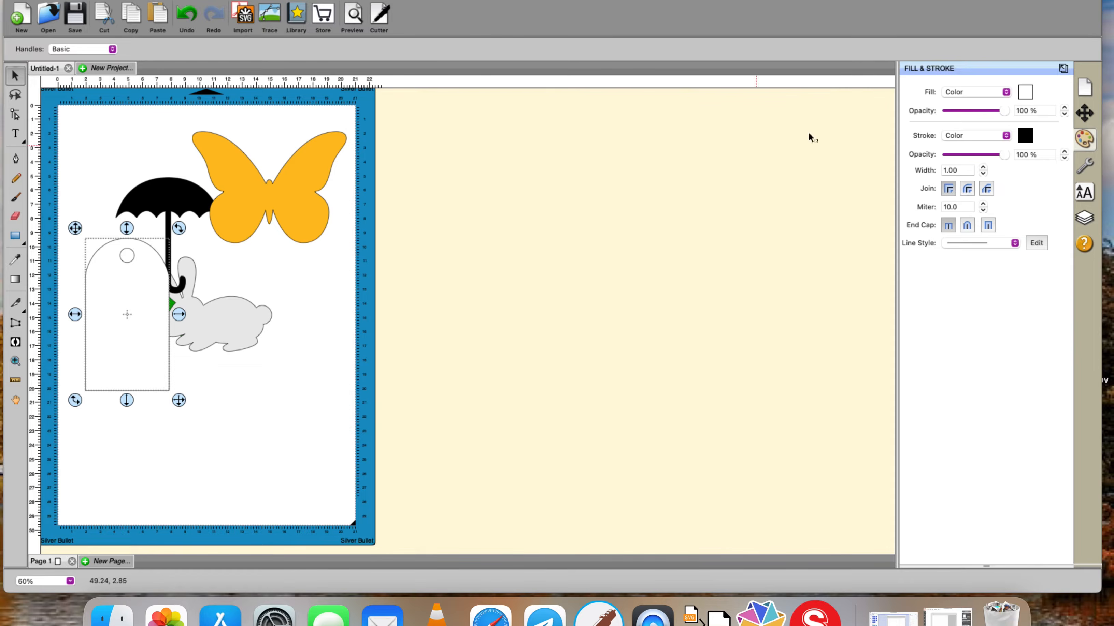
{"action": "left_click", "coordinate": [1026, 92]}
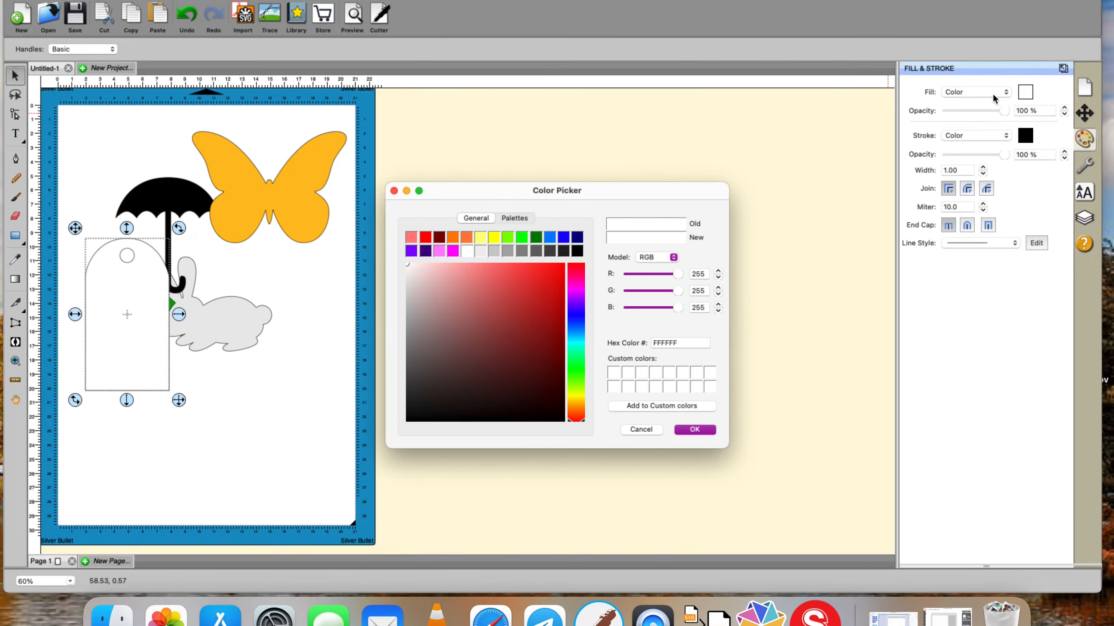
{"action": "left_click", "coordinate": [411, 239]}
{"action": "left_click", "coordinate": [695, 430]}
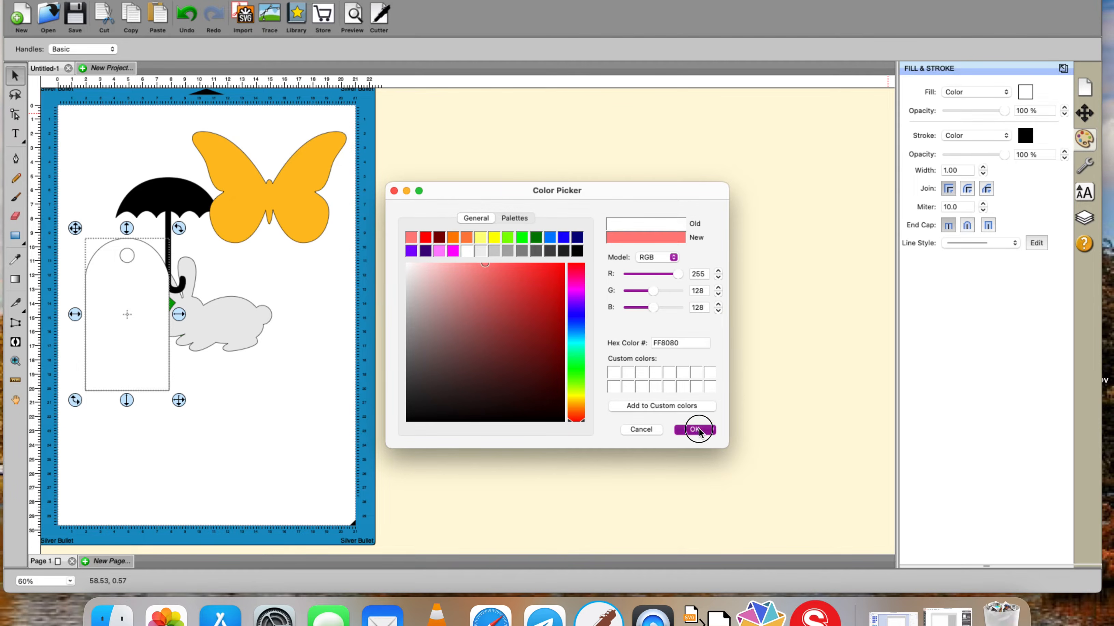
{"action": "left_click_drag", "start_coordinate": [127, 327], "coordinate": [249, 385]}
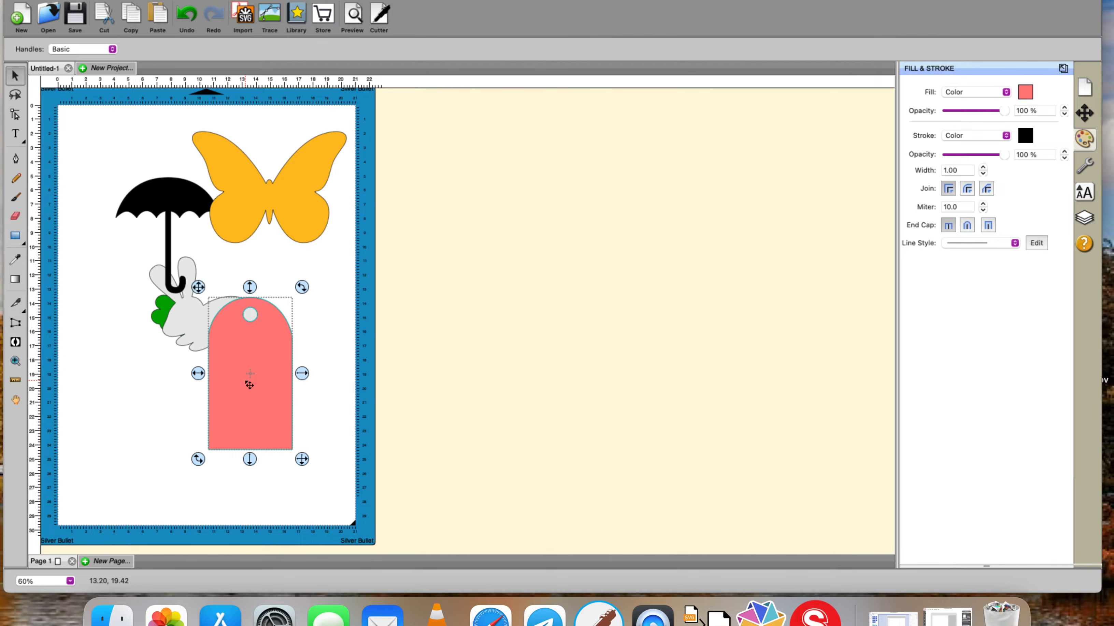
- Turn the visibility of the Tag 1 and Butterfly layers off and back on
{"action": "left_click", "coordinate": [1083, 218]}
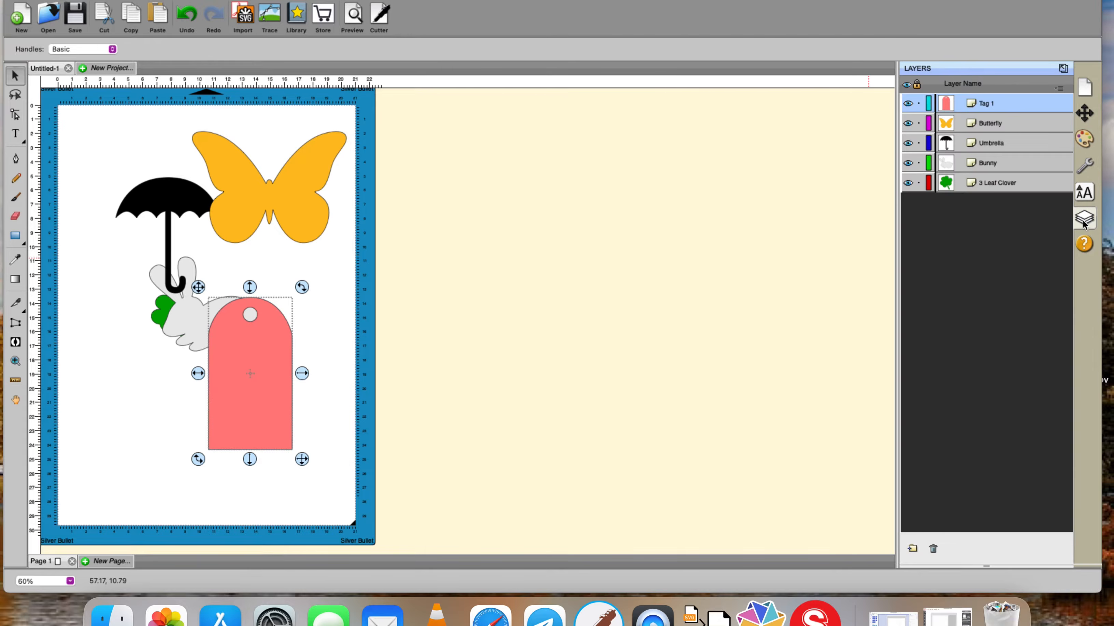
{"action": "left_click", "coordinate": [908, 105]}
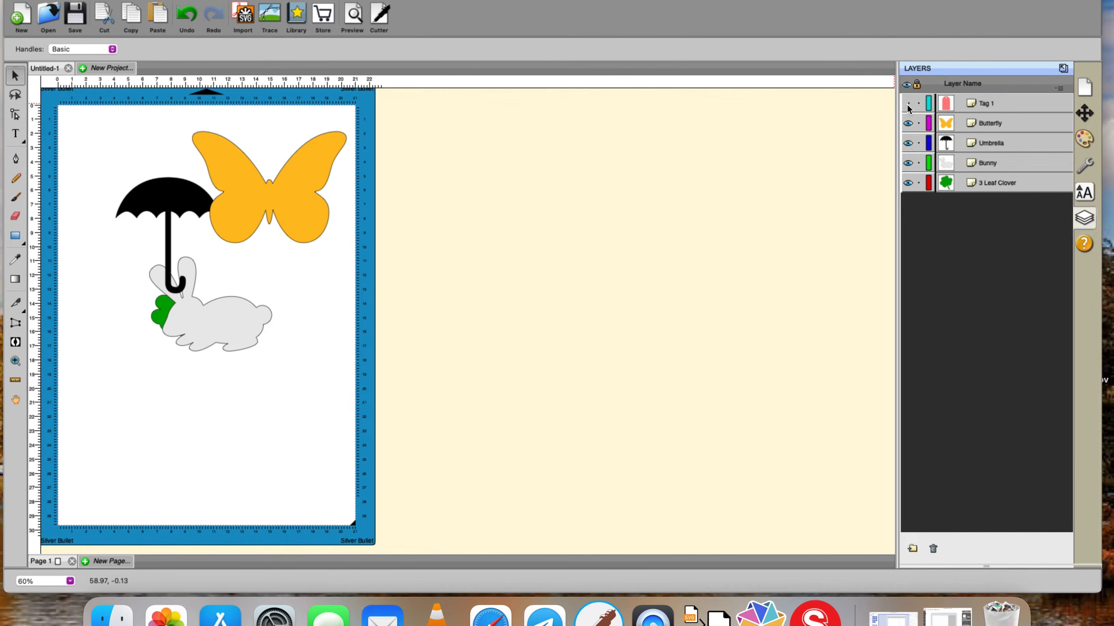
{"action": "left_click", "coordinate": [906, 124]}
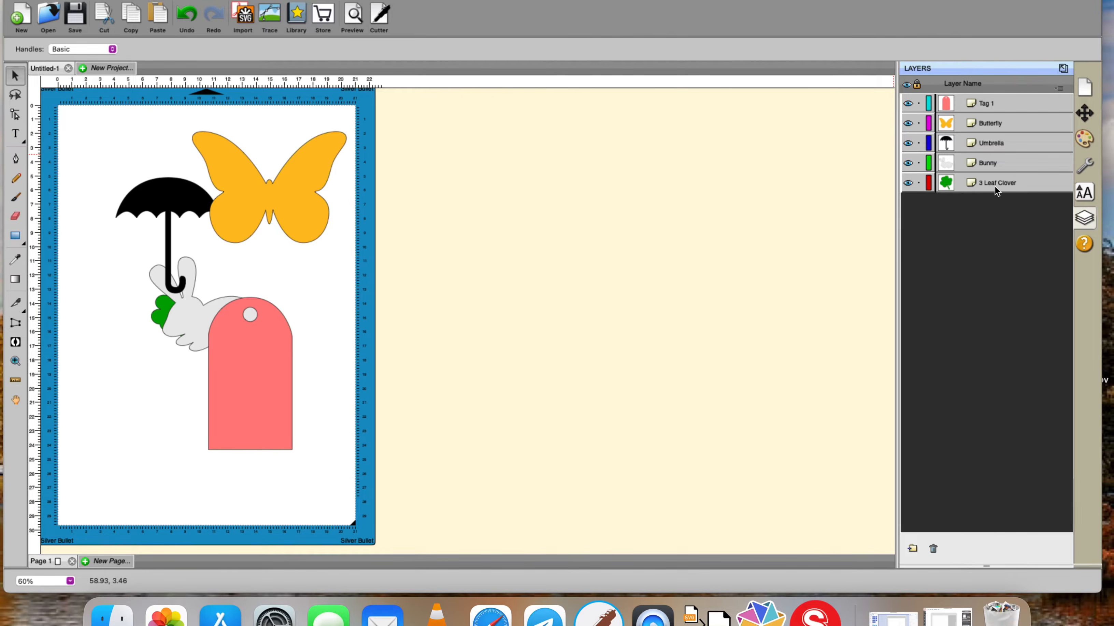
- Move the 3 Leaf Clover layer above the Bunny layer, then return it below Bunny
{"action": "left_click_drag", "start_coordinate": [993, 187], "coordinate": [988, 162]}
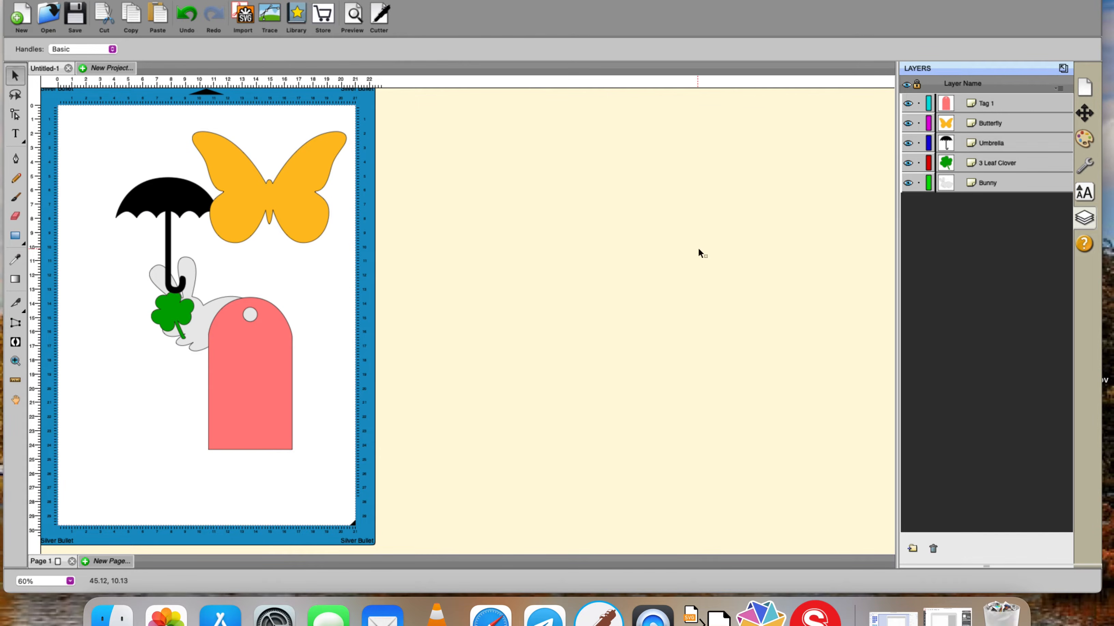
{"action": "left_click", "coordinate": [967, 163]}
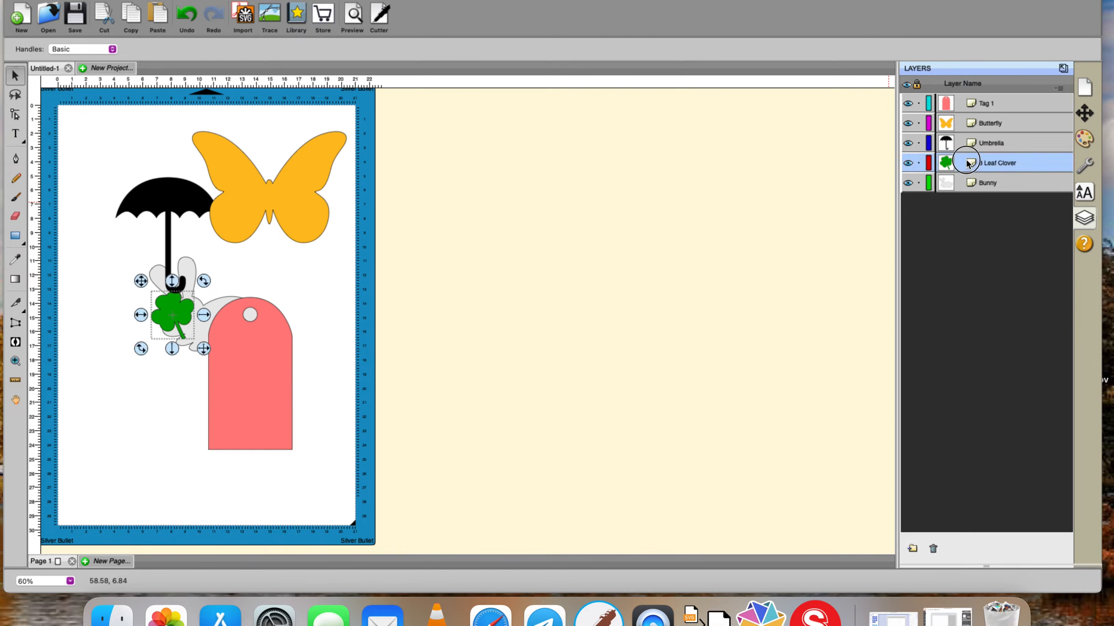
{"action": "left_click_drag", "start_coordinate": [965, 162], "coordinate": [972, 186]}
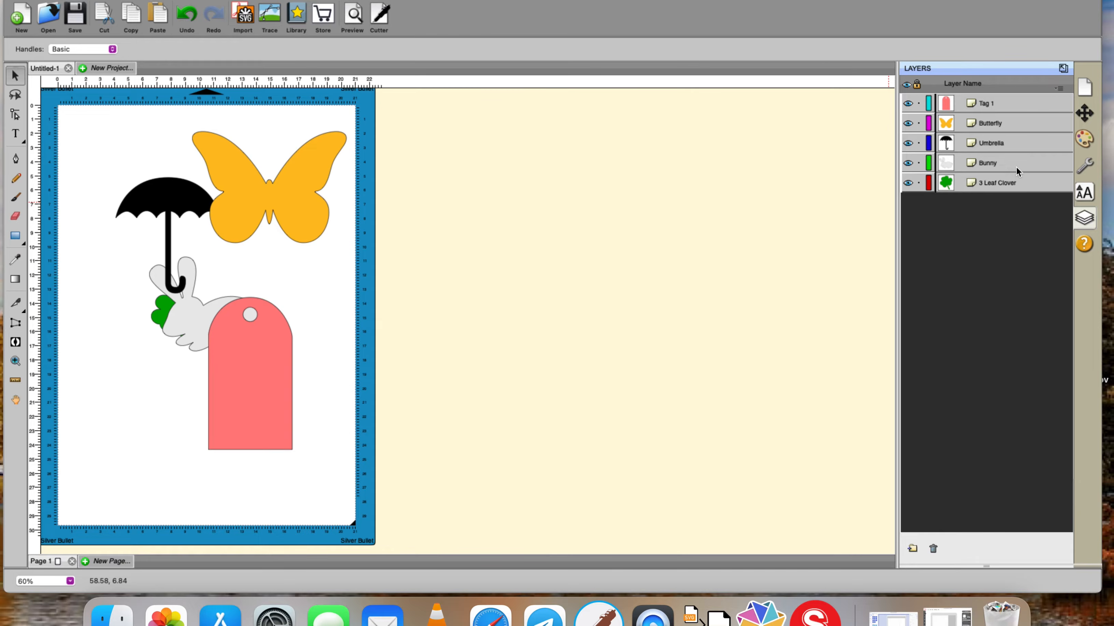
{"action": "left_click", "coordinate": [1060, 88]}
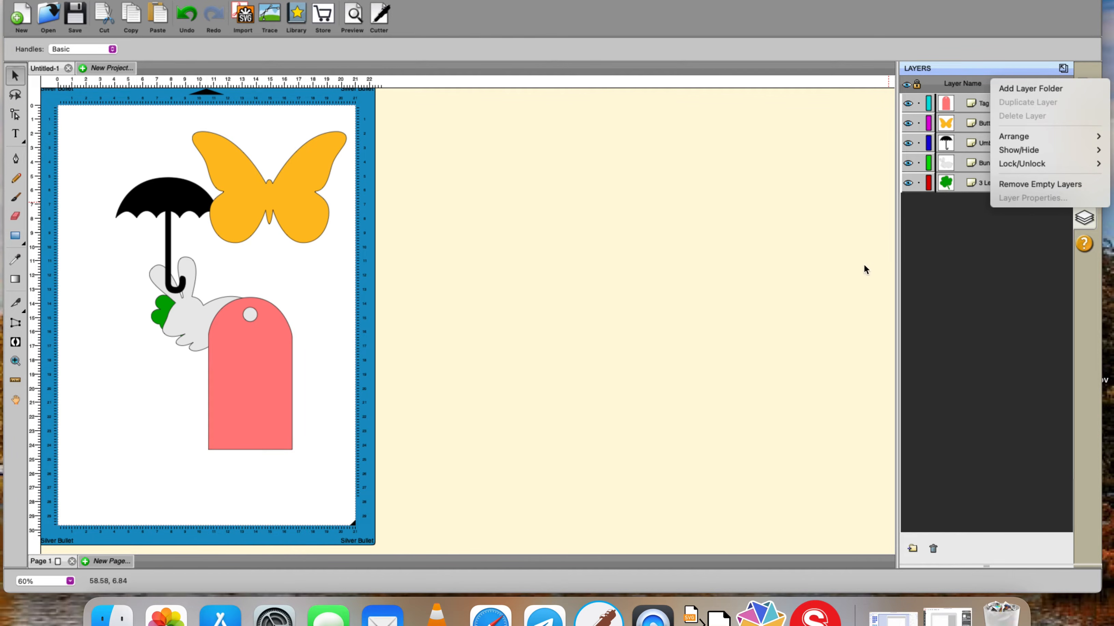
{"action": "left_click", "coordinate": [1015, 184]}
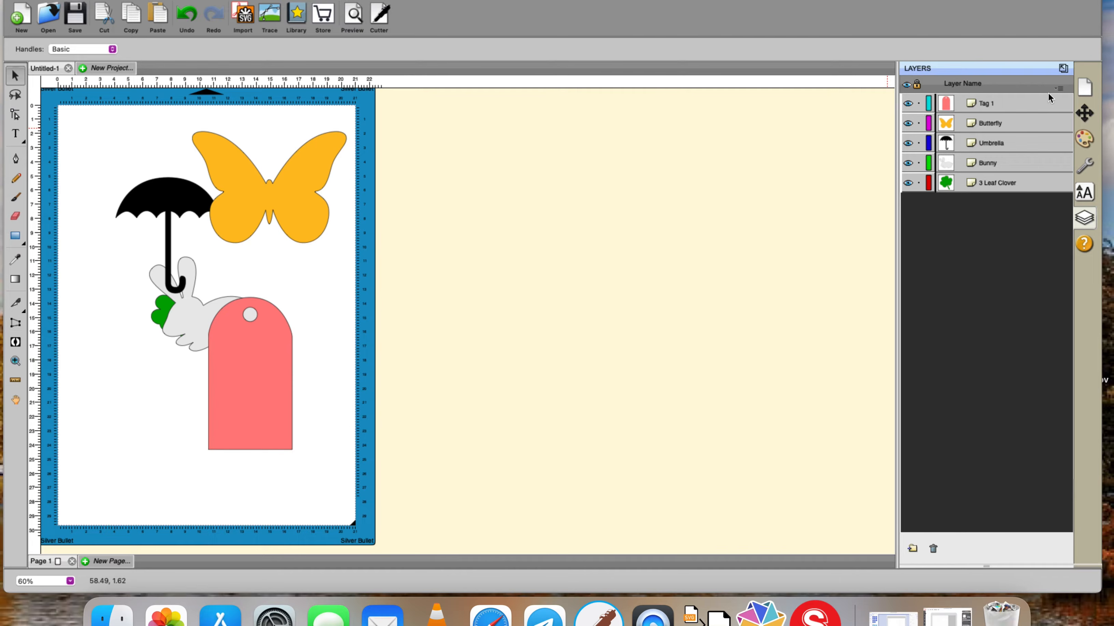
{"action": "left_click", "coordinate": [918, 104]}
- Float the Layers panel over the workspace, reposition it, and dock it back
{"action": "left_click", "coordinate": [1063, 67]}
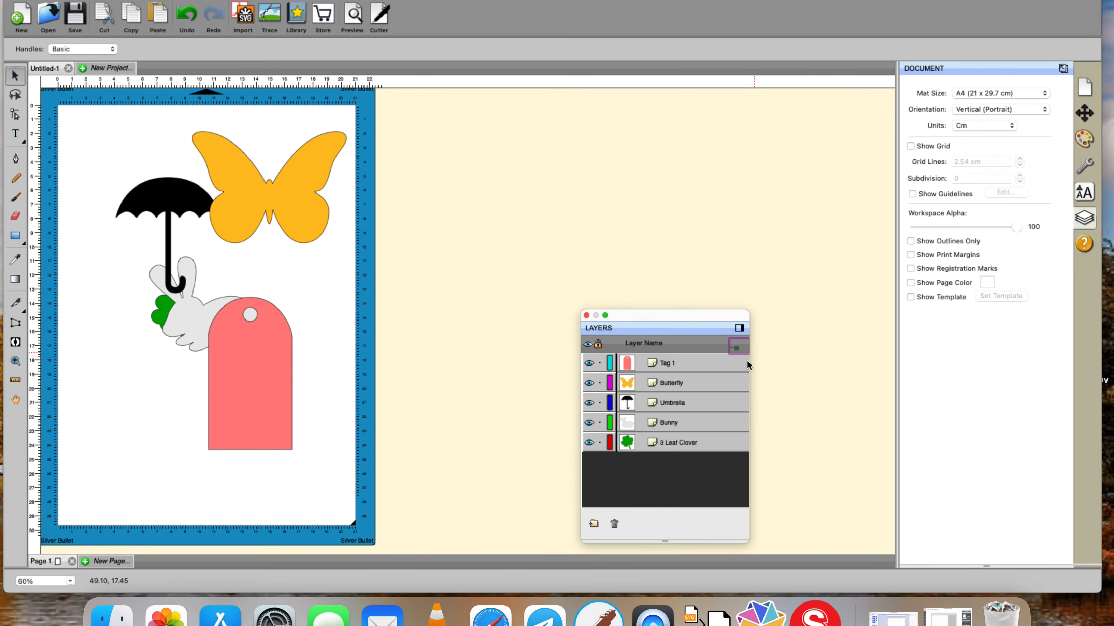
{"action": "left_click_drag", "start_coordinate": [689, 314], "coordinate": [713, 162]}
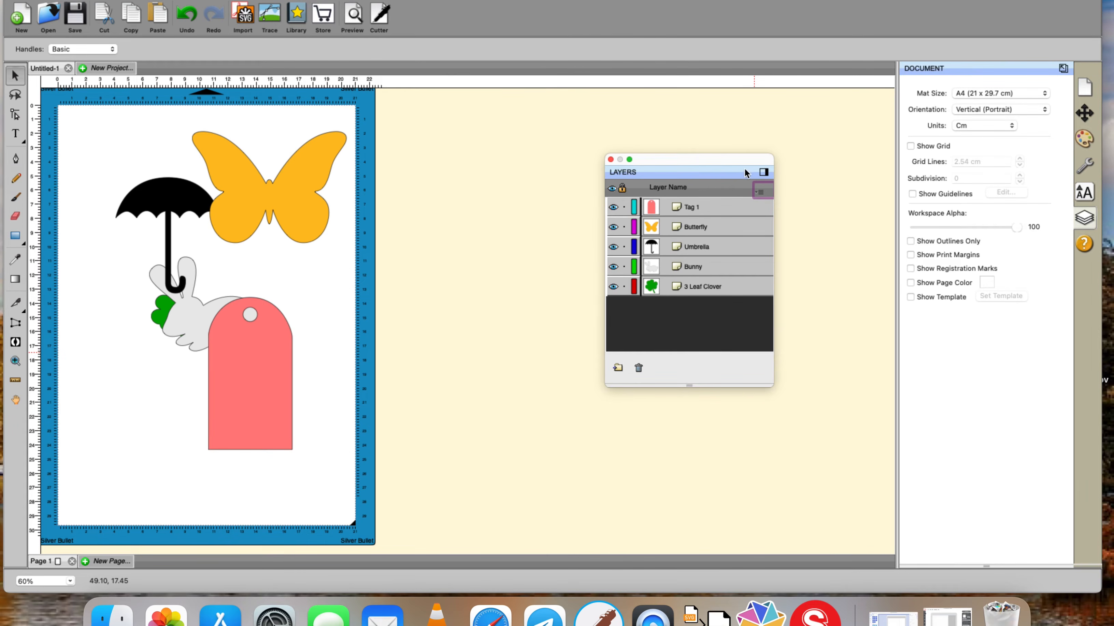
{"action": "left_click", "coordinate": [764, 172]}
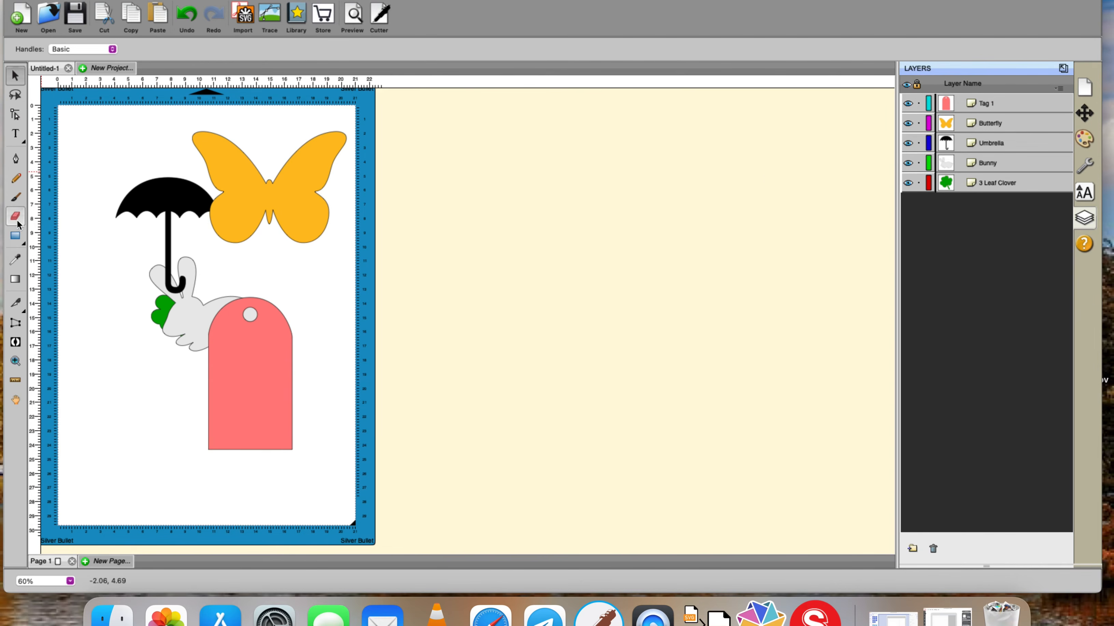
- Draw a wide rectangle in the empty workspace beside the mat
{"action": "left_click", "coordinate": [16, 240]}
{"action": "left_click_drag", "start_coordinate": [426, 250], "coordinate": [652, 397]}
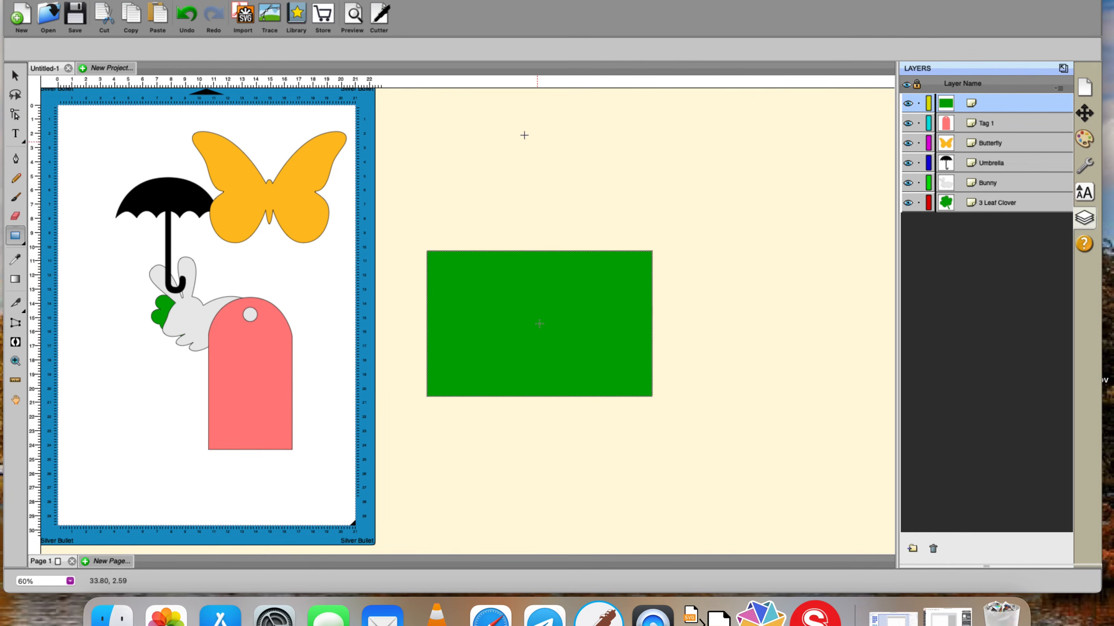
- Add the Line Vertical shape from the Basic Shapes library and lengthen it downward across the green rectangle
{"action": "left_click", "coordinate": [303, 17]}
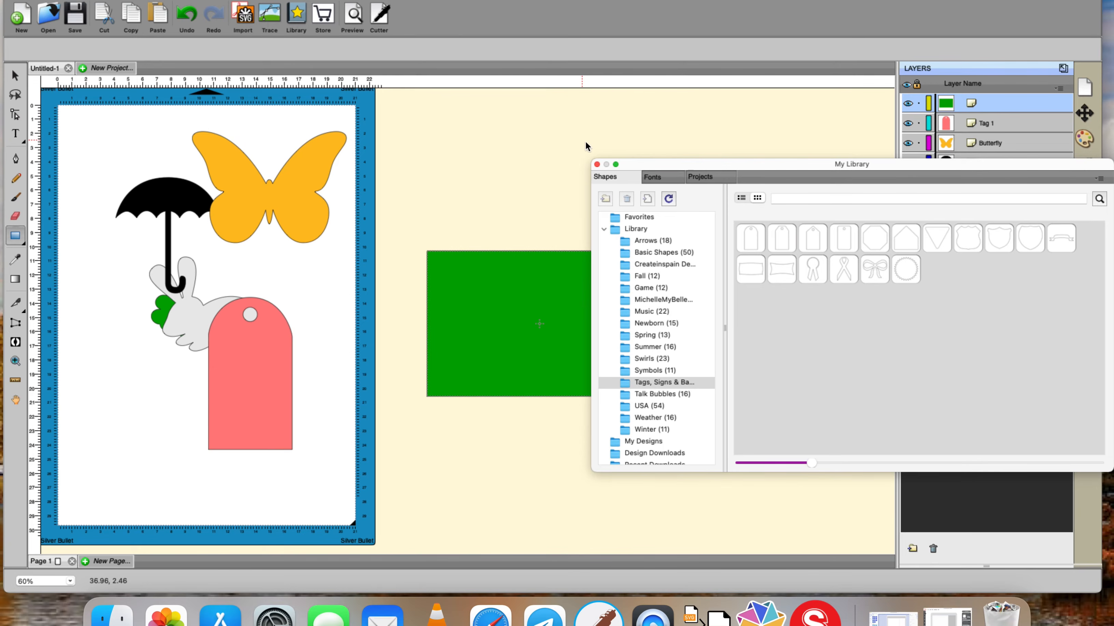
{"action": "left_click", "coordinate": [673, 254]}
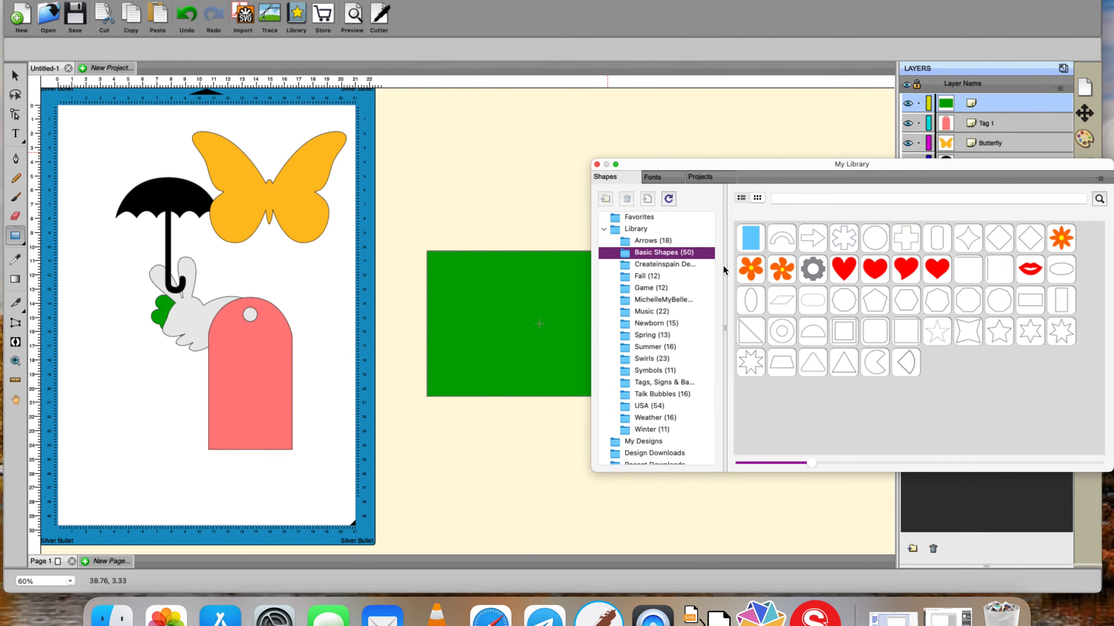
{"action": "mouse_move", "coordinate": [968, 277]}
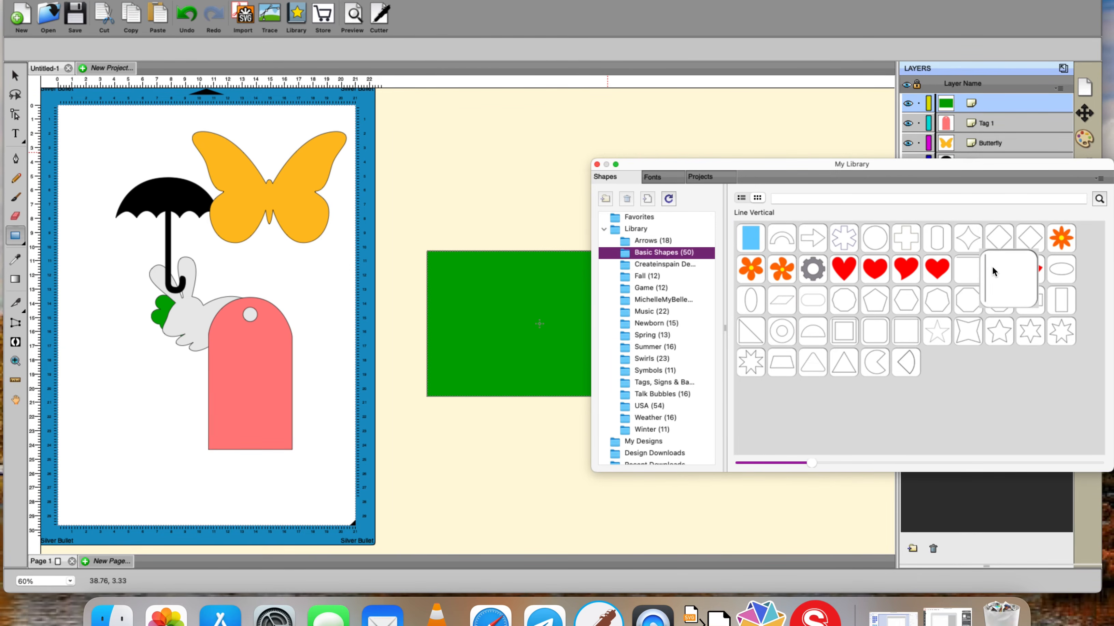
{"action": "double_click", "coordinate": [990, 269]}
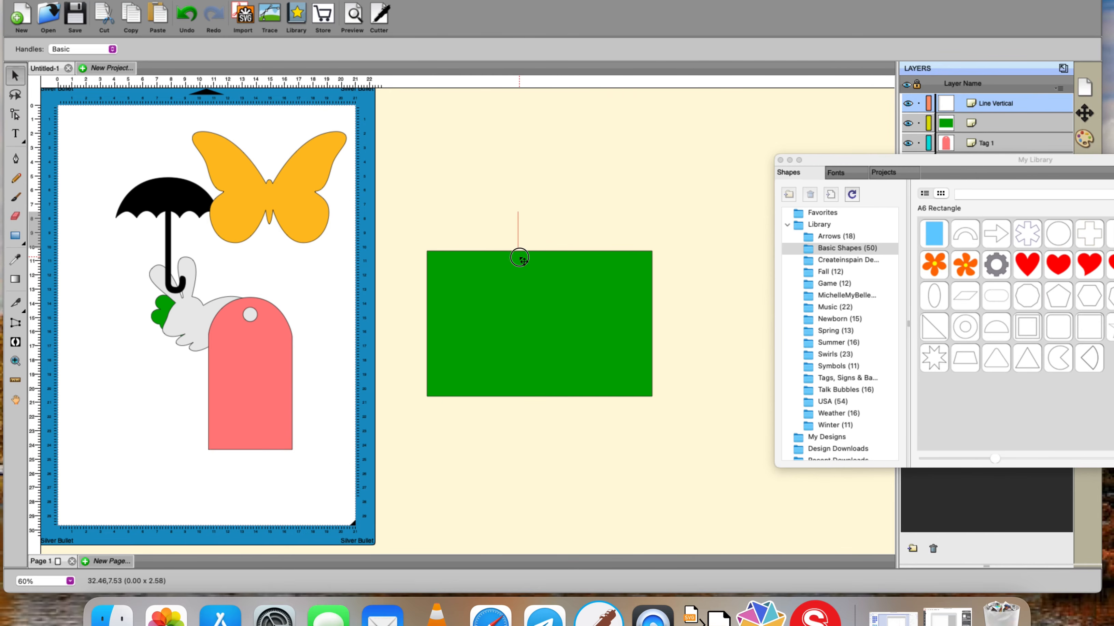
{"action": "left_click_drag", "start_coordinate": [520, 251], "coordinate": [528, 380]}
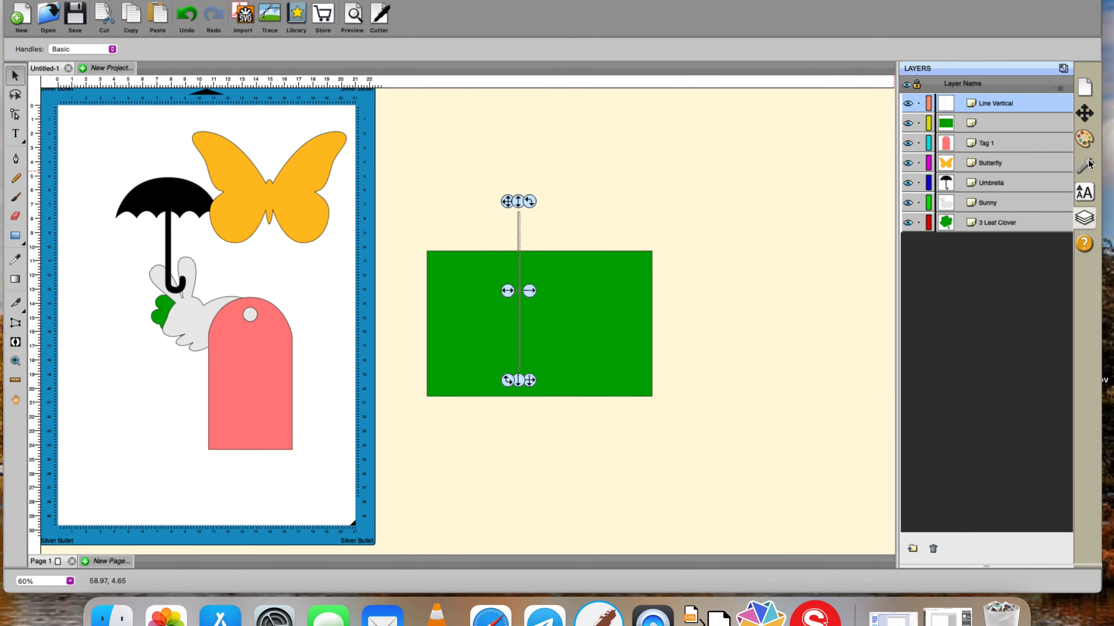
- Change the vertical line's stroke to a dashed line style with wide gaps
{"action": "left_click", "coordinate": [1087, 149]}
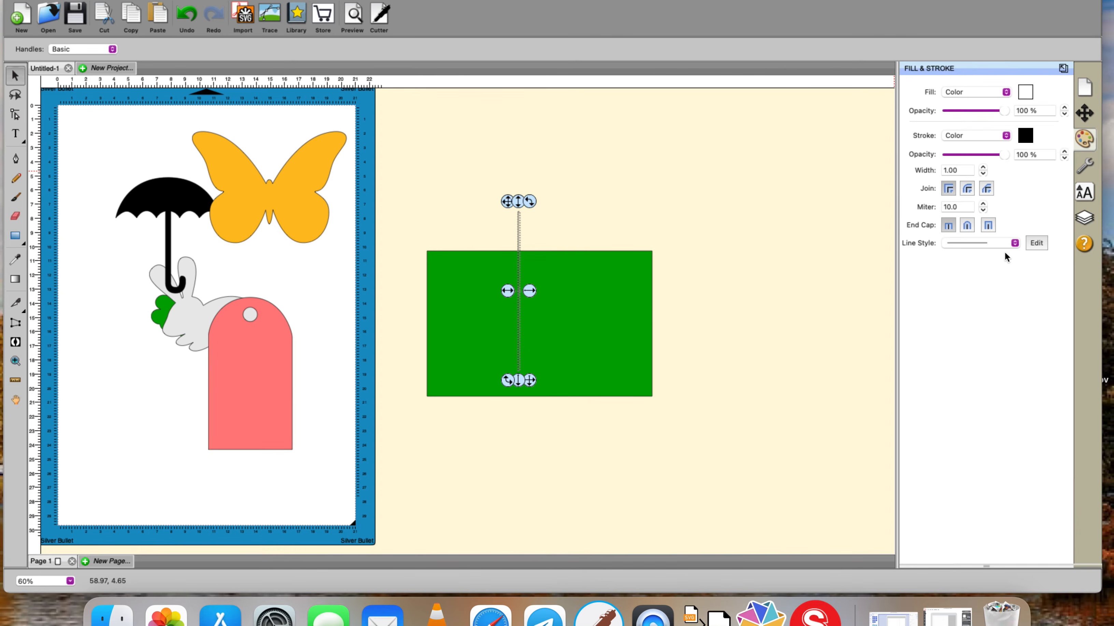
{"action": "left_click", "coordinate": [1012, 247]}
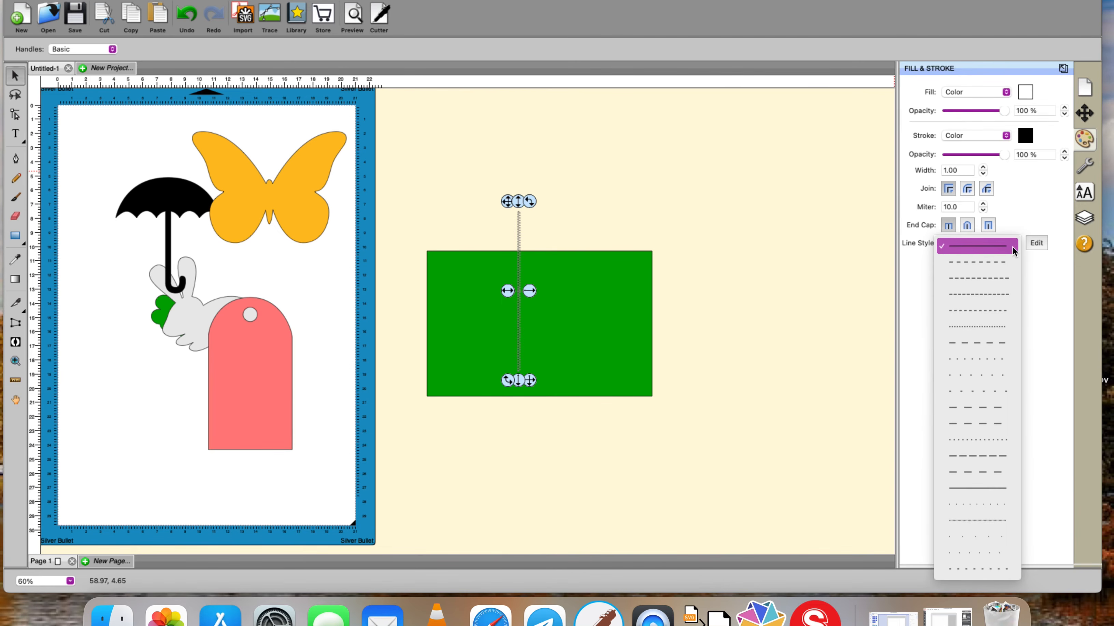
{"action": "left_click", "coordinate": [987, 406]}
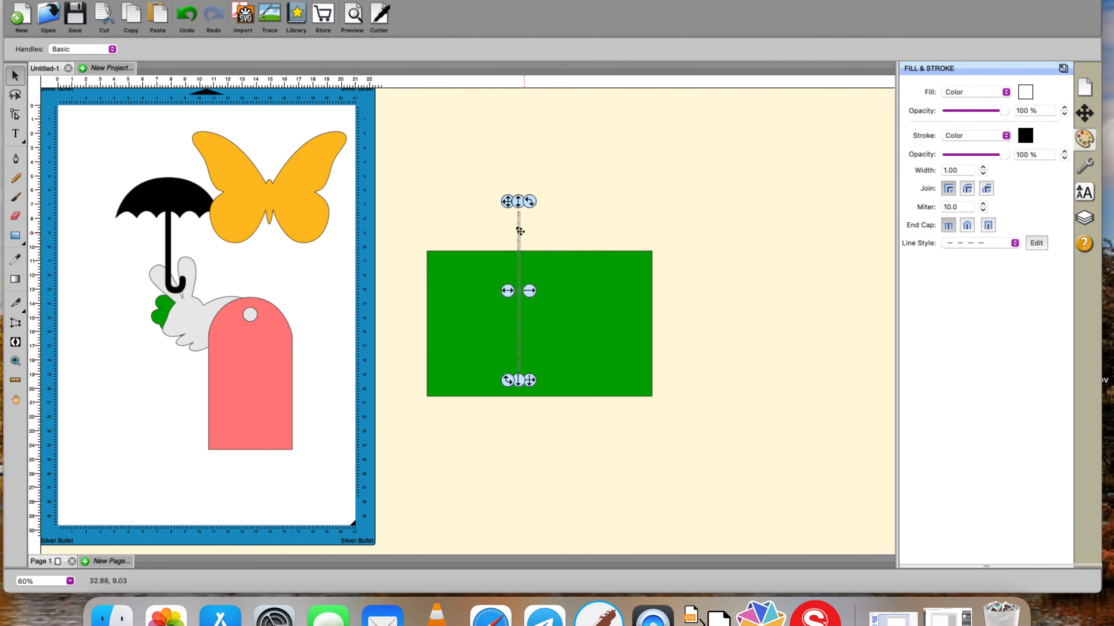
- Shift the green rectangle up and left beneath the dashed vertical line, and display the project's layers
{"action": "left_click_drag", "start_coordinate": [609, 268], "coordinate": [579, 242]}
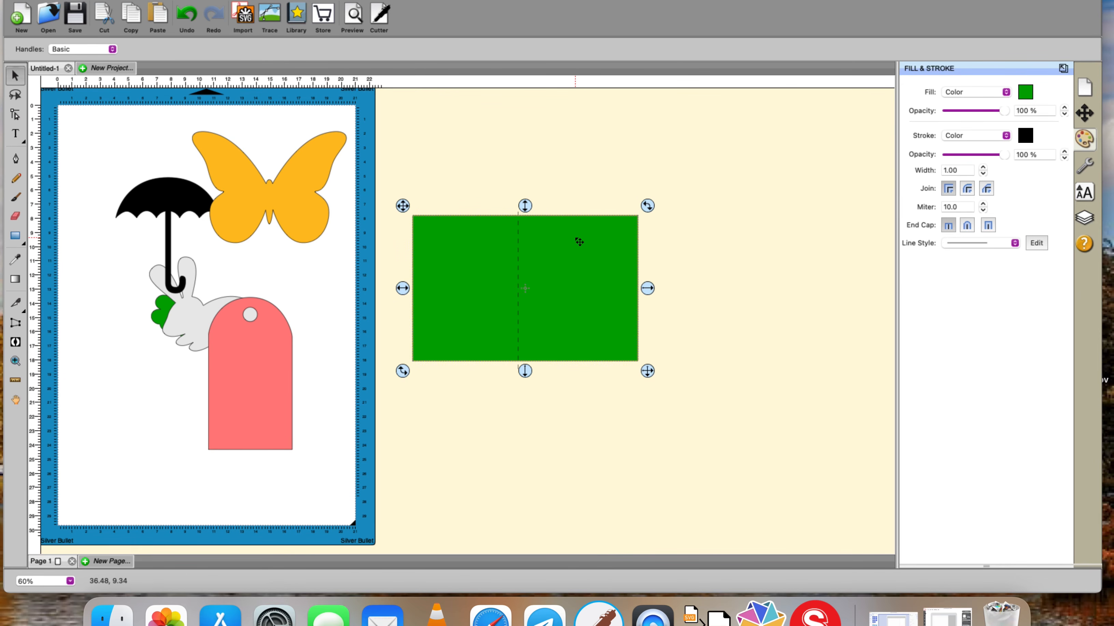
{"action": "left_click_drag", "start_coordinate": [496, 176], "coordinate": [566, 425]}
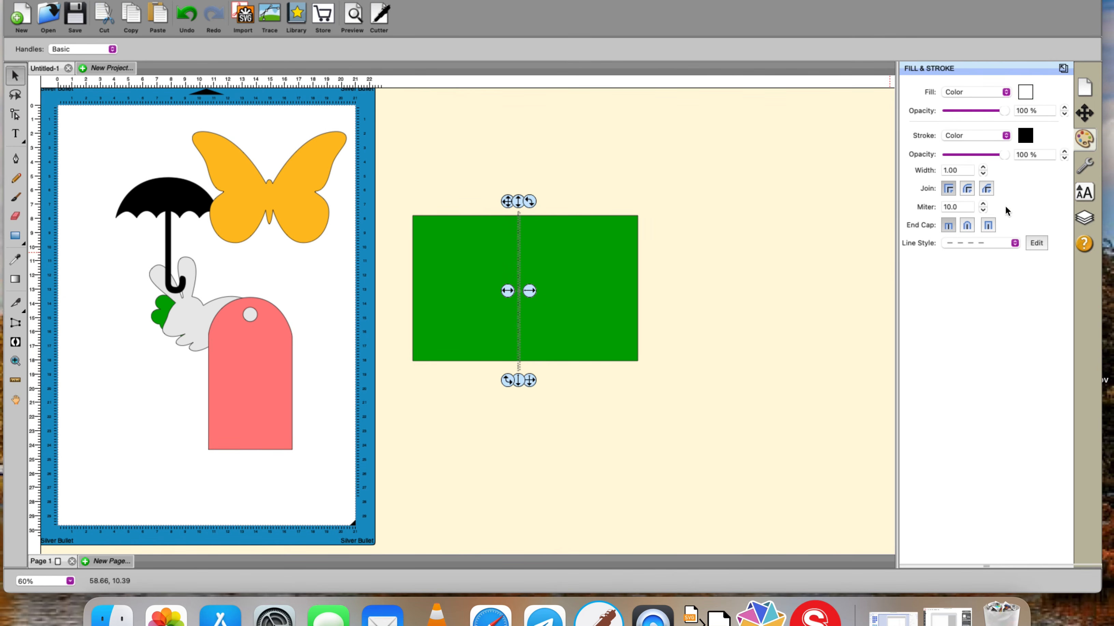
{"action": "left_click", "coordinate": [1082, 222]}
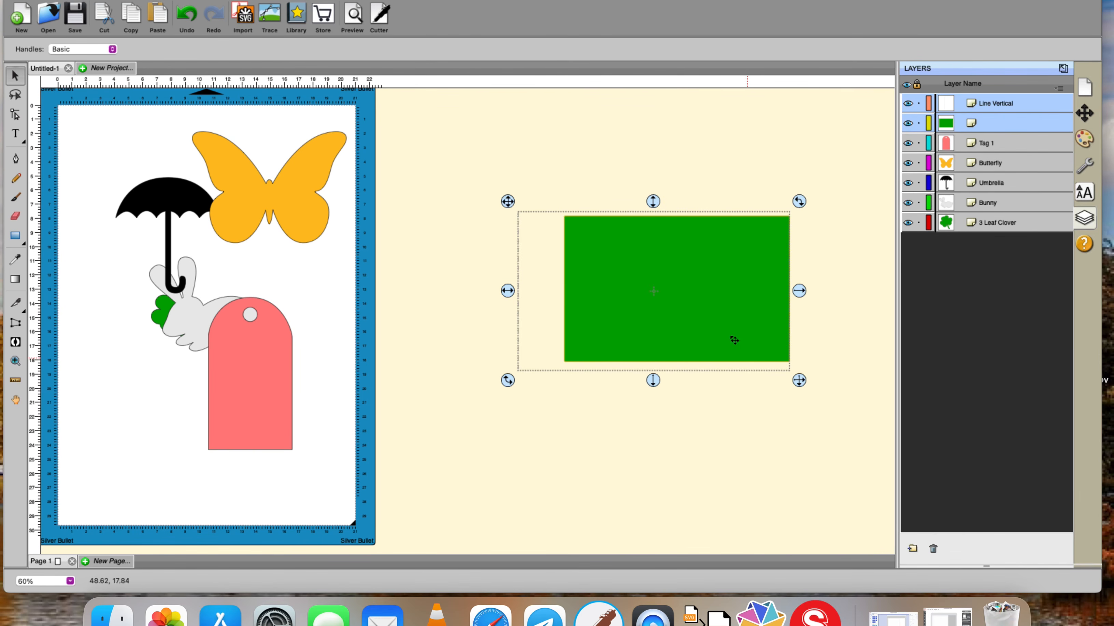
- Group the dashed vertical line with the green rectangle, and expand and collapse the group in the layer list
{"action": "right_click", "coordinate": [703, 293]}
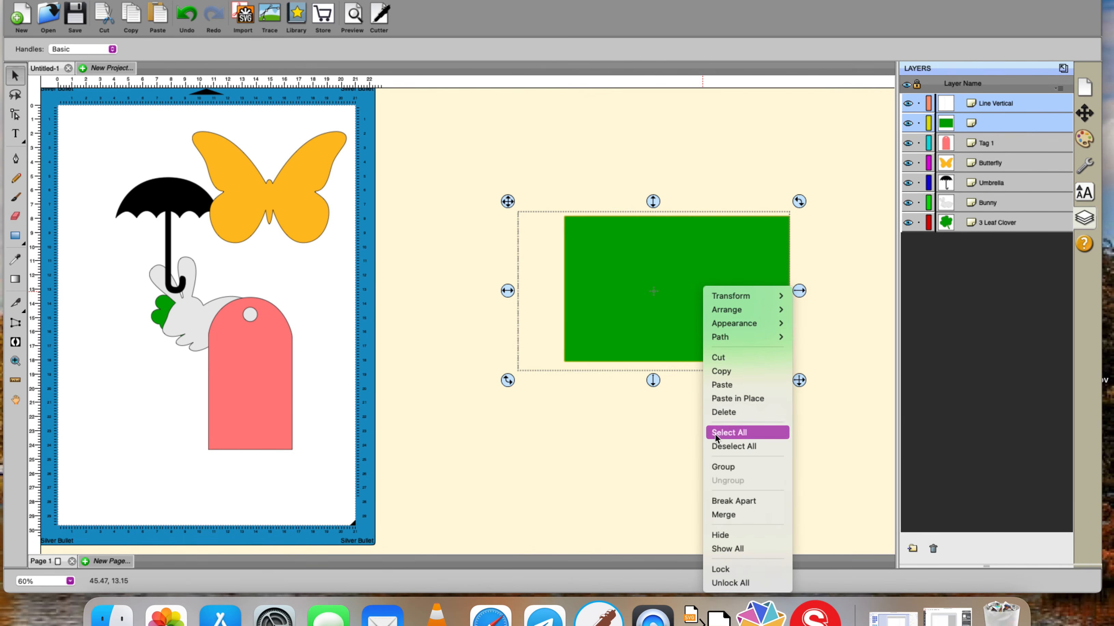
{"action": "left_click", "coordinate": [723, 466]}
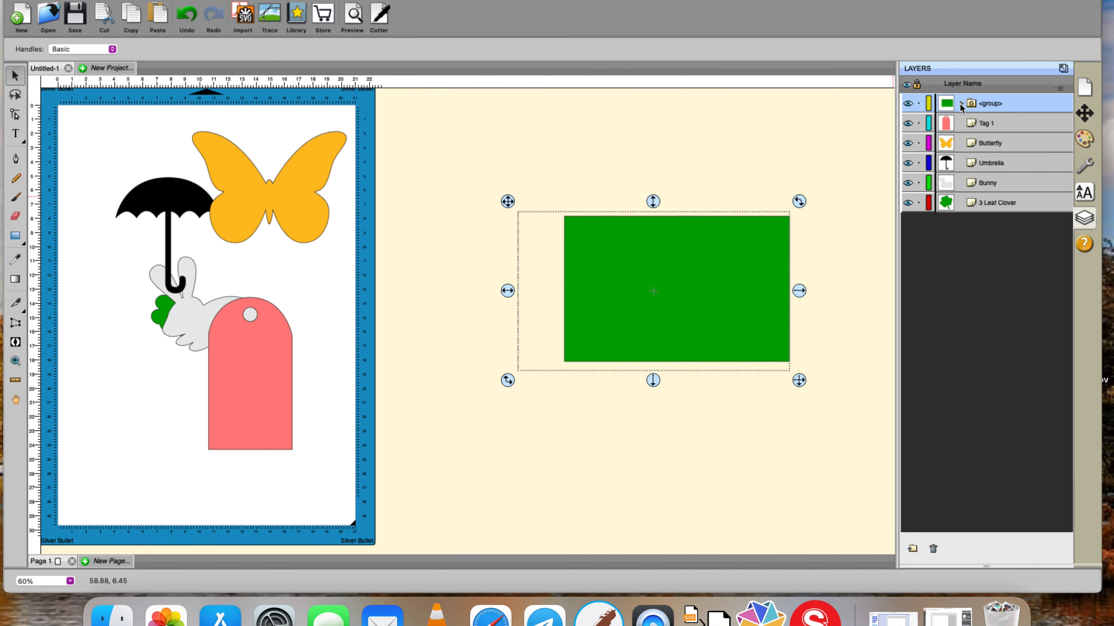
{"action": "left_click", "coordinate": [962, 104]}
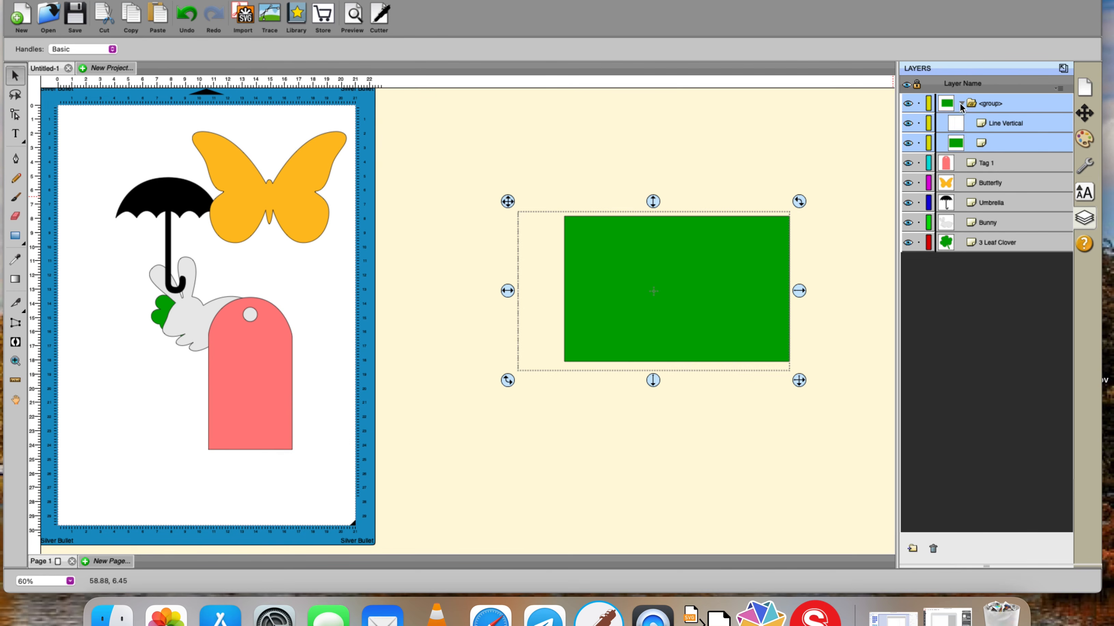
{"action": "left_click", "coordinate": [960, 105]}
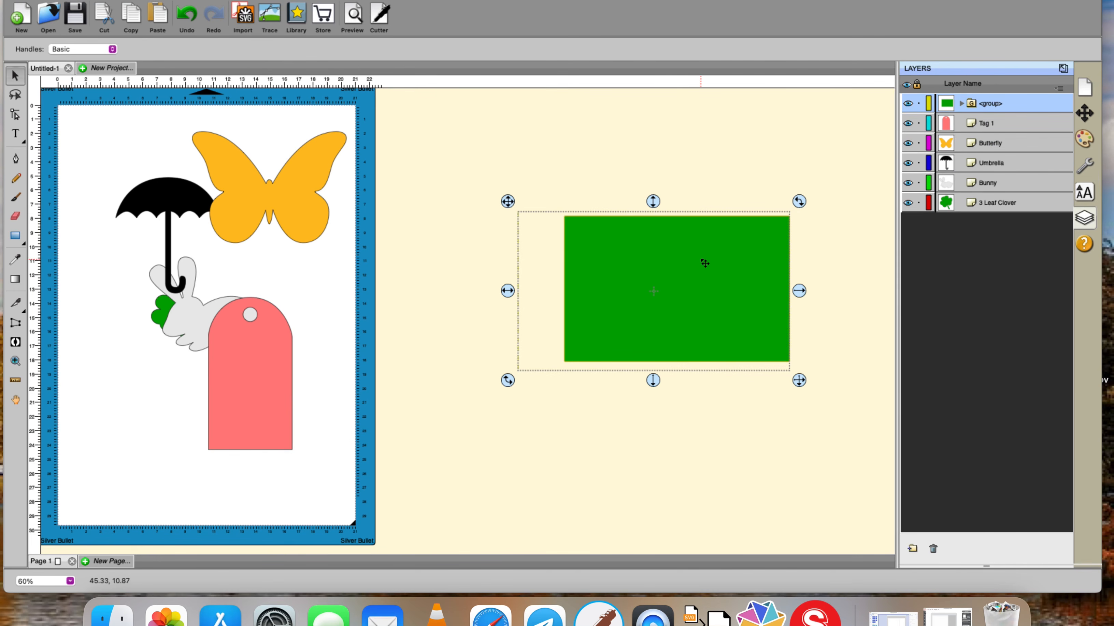
- Move the grouped line and rectangle closer to the mat, and ungroup them
{"action": "left_click", "coordinate": [668, 138]}
{"action": "left_click_drag", "start_coordinate": [700, 272], "coordinate": [589, 295]}
{"action": "right_click", "coordinate": [589, 295]}
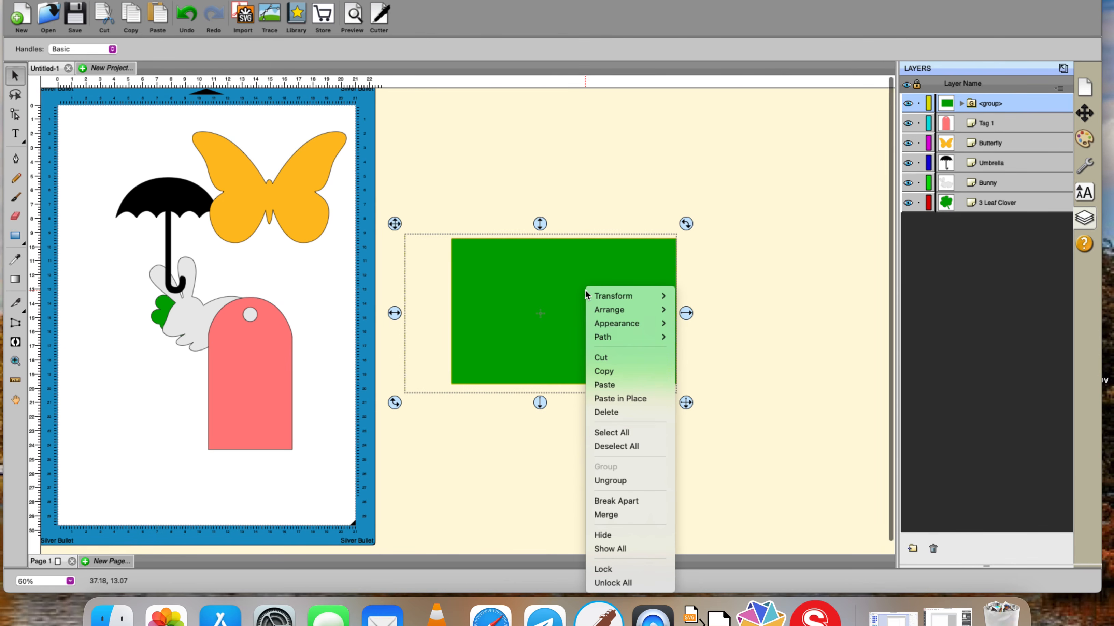
{"action": "left_click", "coordinate": [620, 480]}
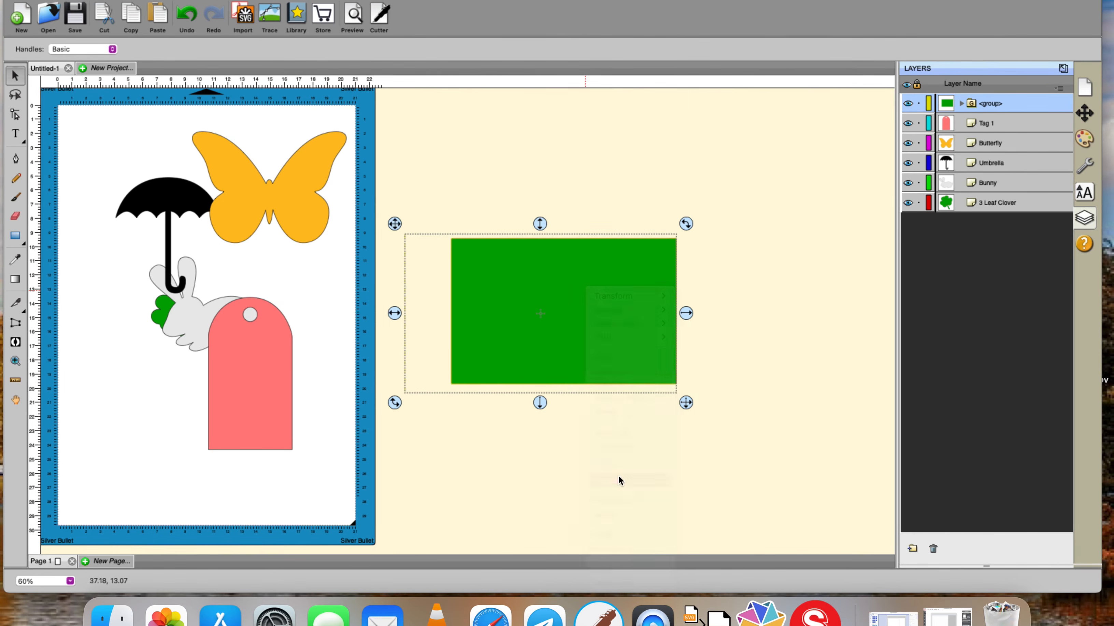
- Move the green rectangle by itself onto the mat over the tag, leaving the dashed line in place, and deselect it
{"action": "left_click_drag", "start_coordinate": [605, 289], "coordinate": [318, 356]}
{"action": "left_click", "coordinate": [447, 337]}
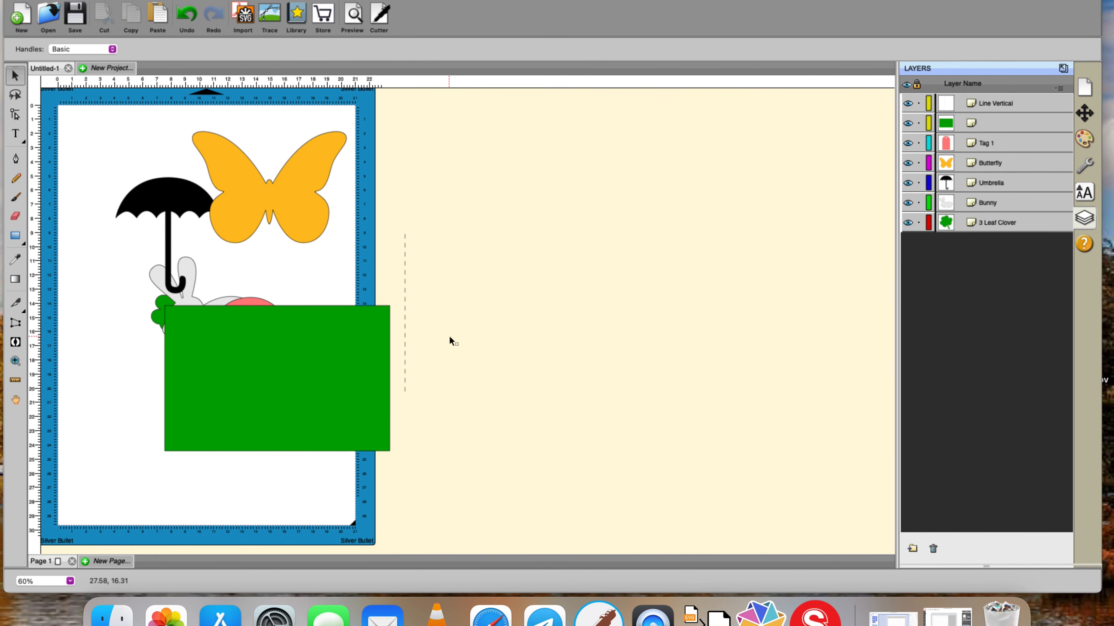